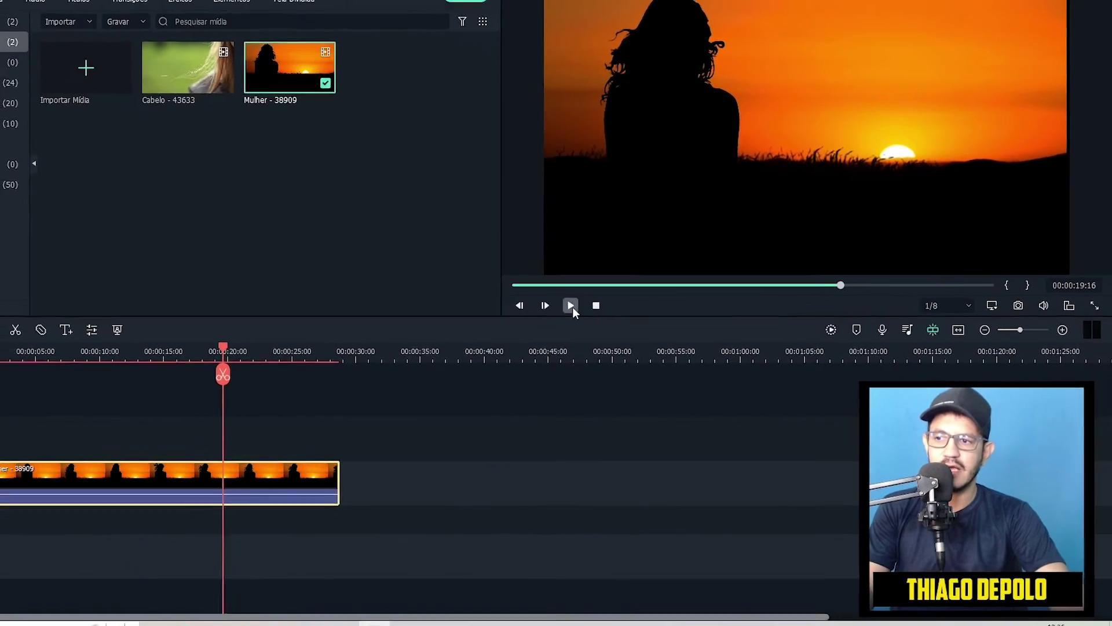
Play and stop the timeline preview, and delete the Mulher - 38909 clip from the timeline
left_click(571, 306)
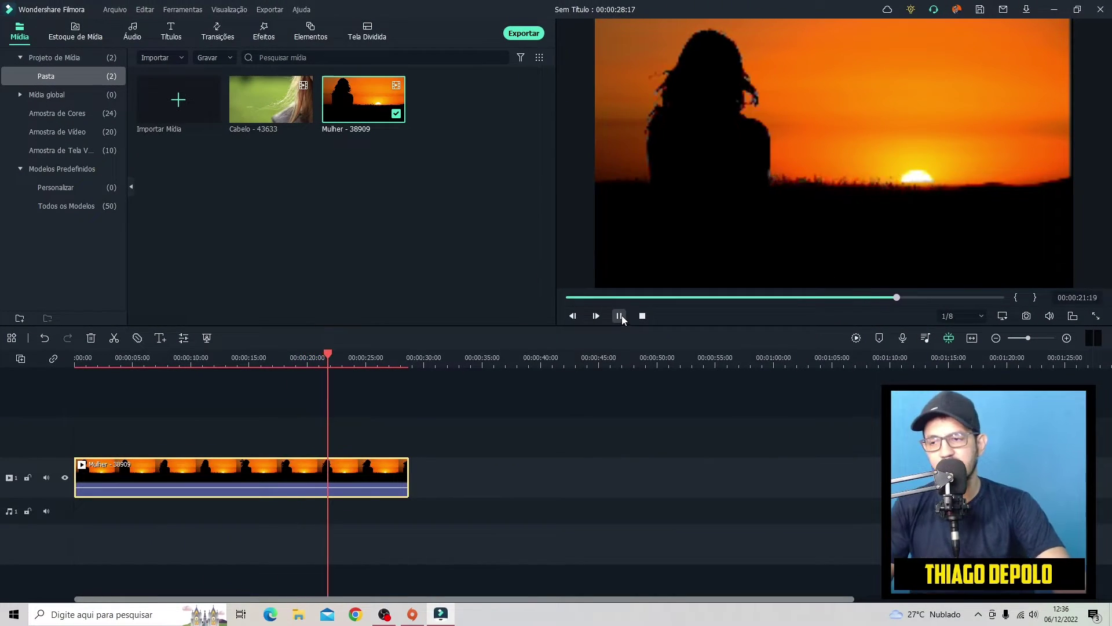
left_click(642, 315)
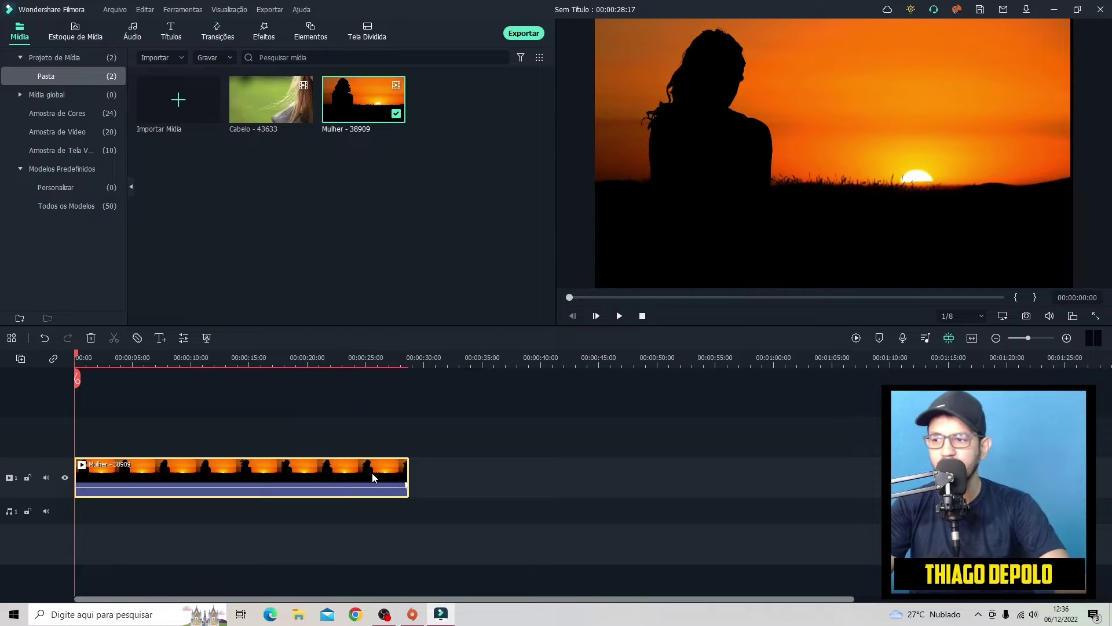
key("Delete")
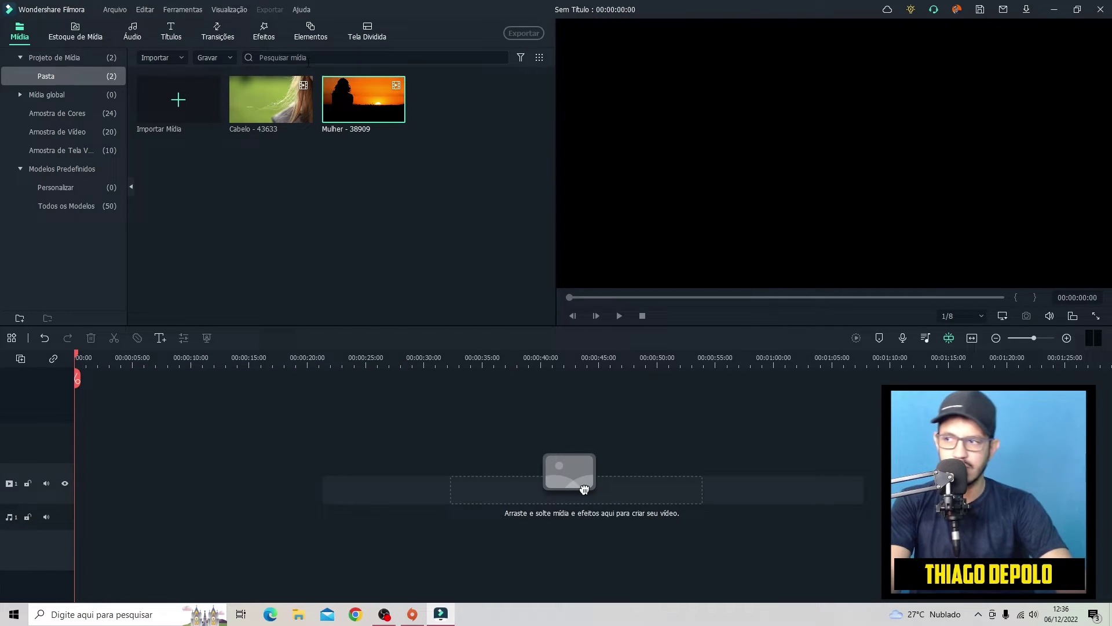
Preview the Mulher - 38909 clip from the media library and create a proxy file for it
double_click(359, 104)
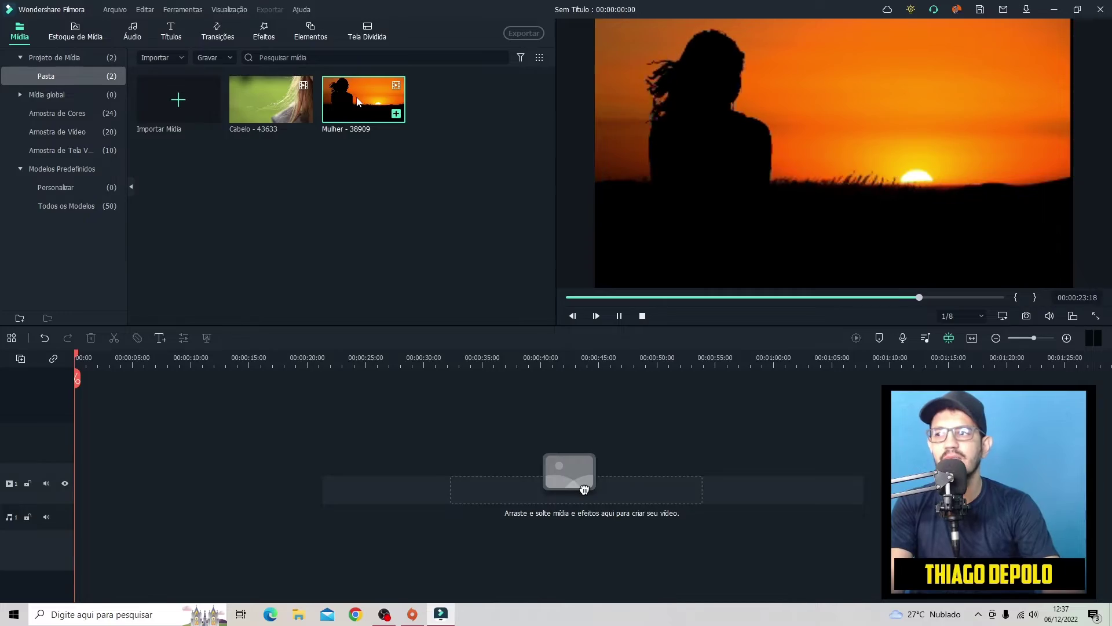
right_click(358, 102)
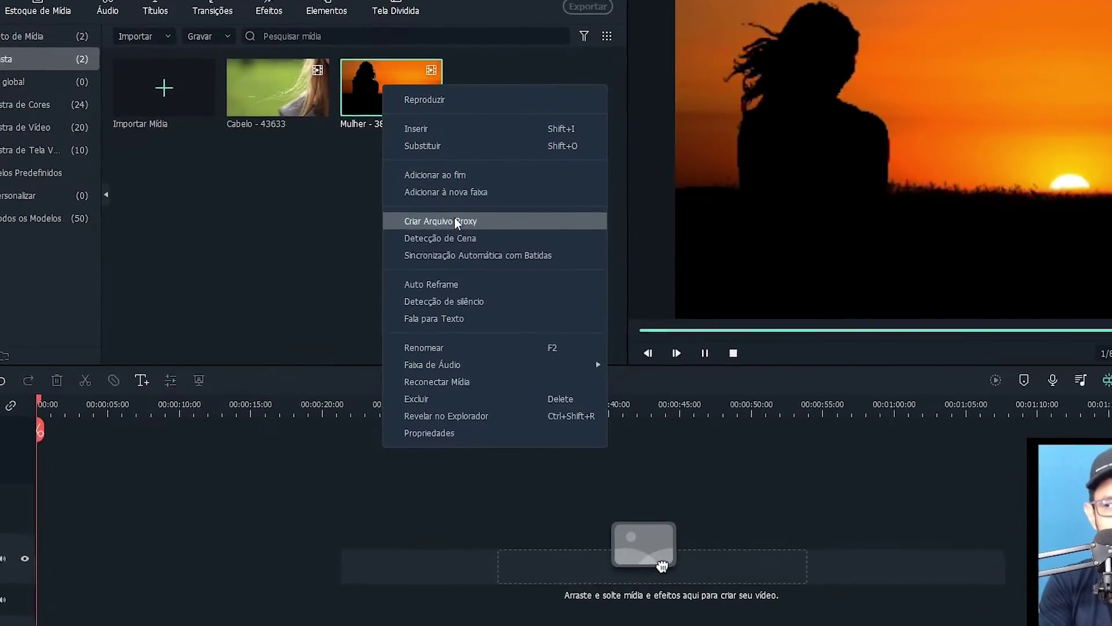
left_click(467, 223)
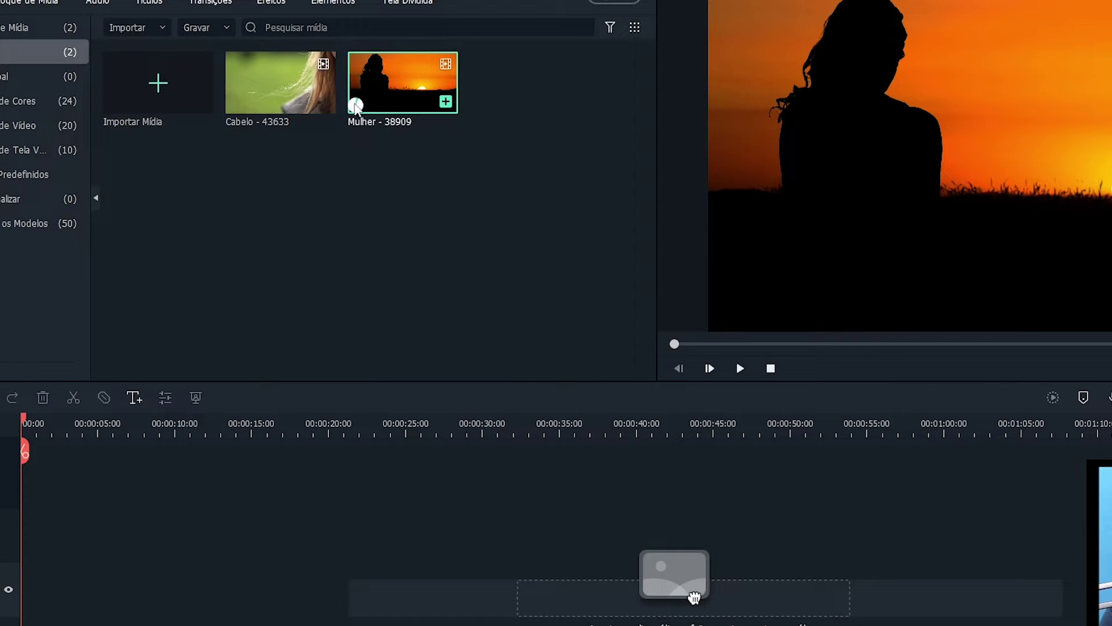
mouse_move(355, 107)
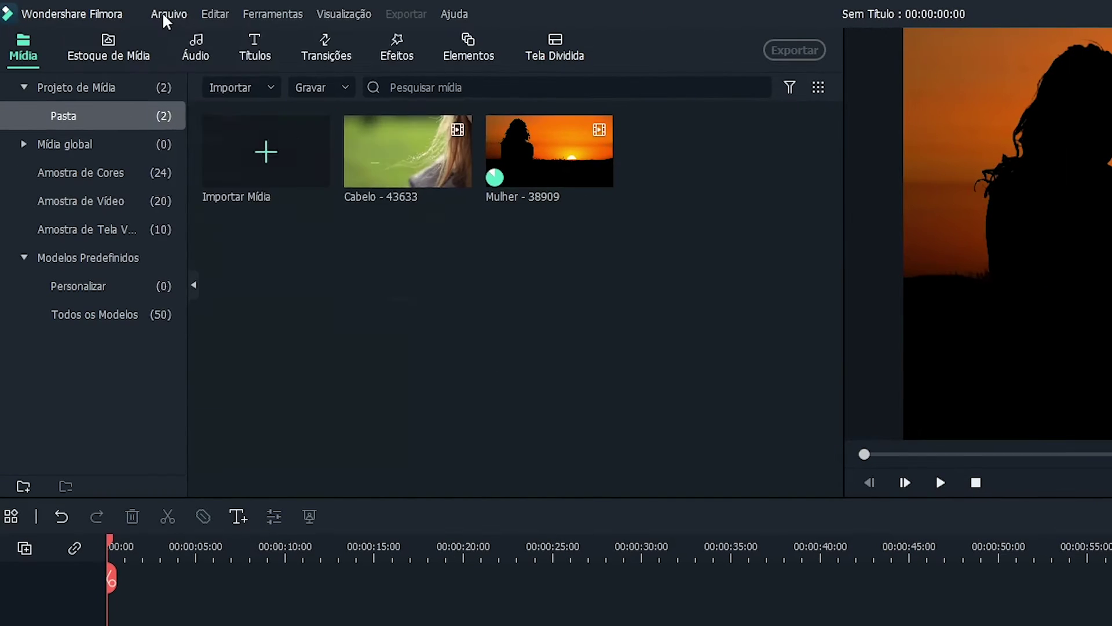
In the performance preferences, set proxies to be created automatically for media above 1920 x 1080 and apply the settings
left_click(165, 14)
left_click(256, 365)
left_click(871, 195)
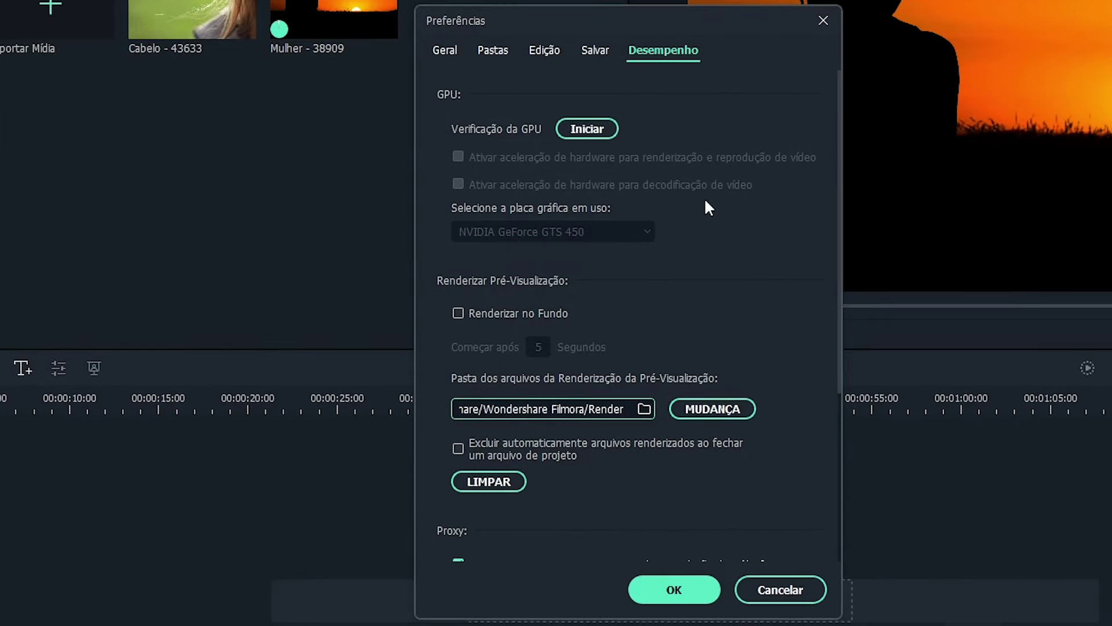
scroll(708, 207, "down", 5)
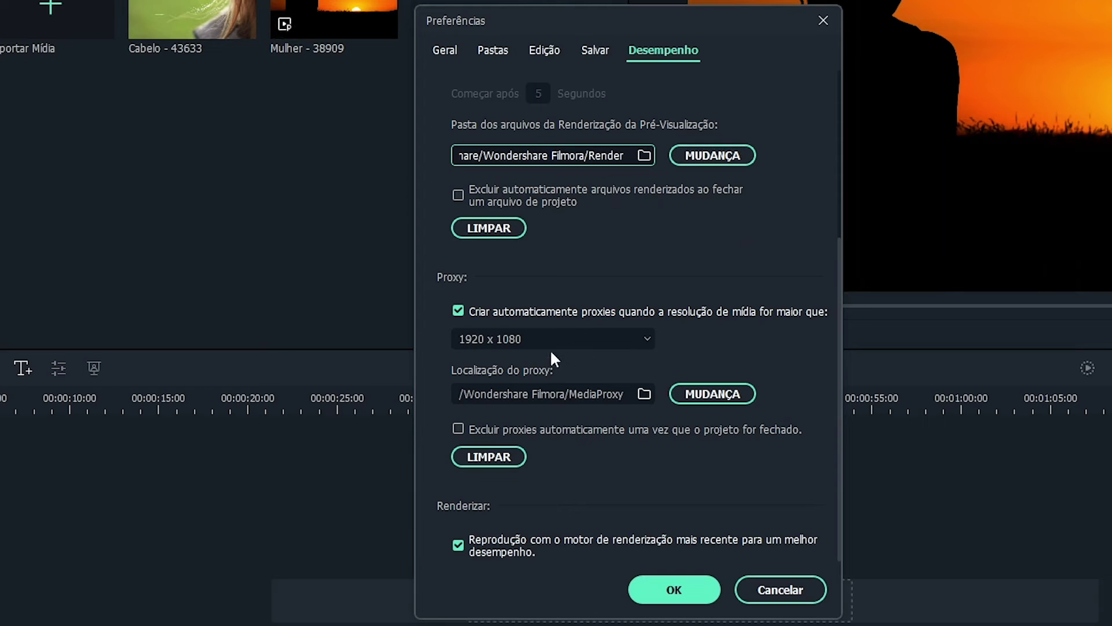
left_click(559, 341)
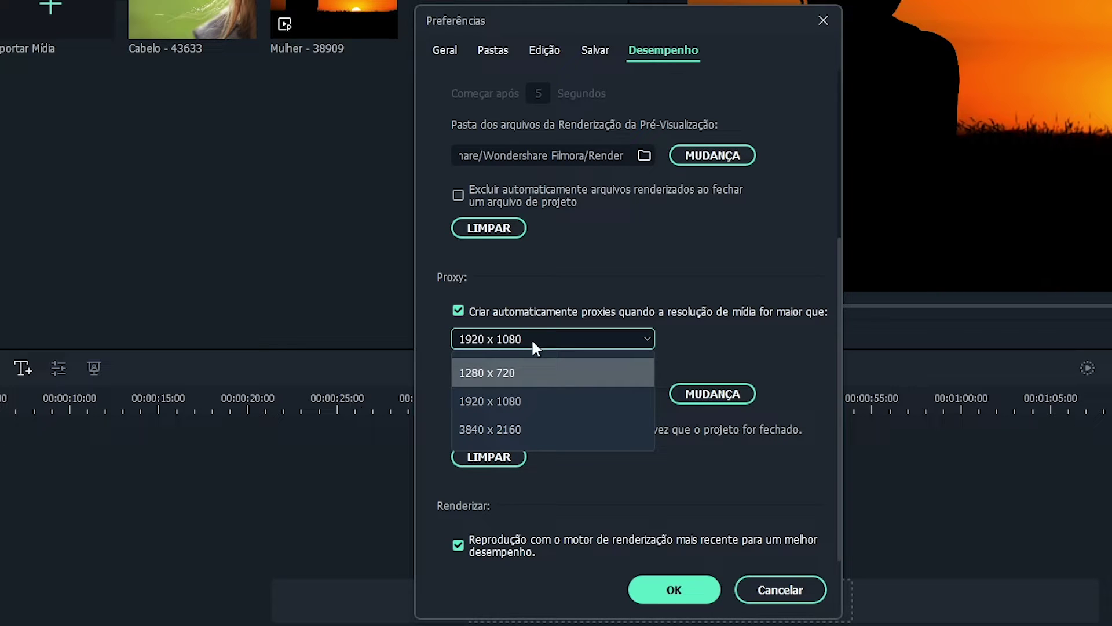
left_click(490, 410)
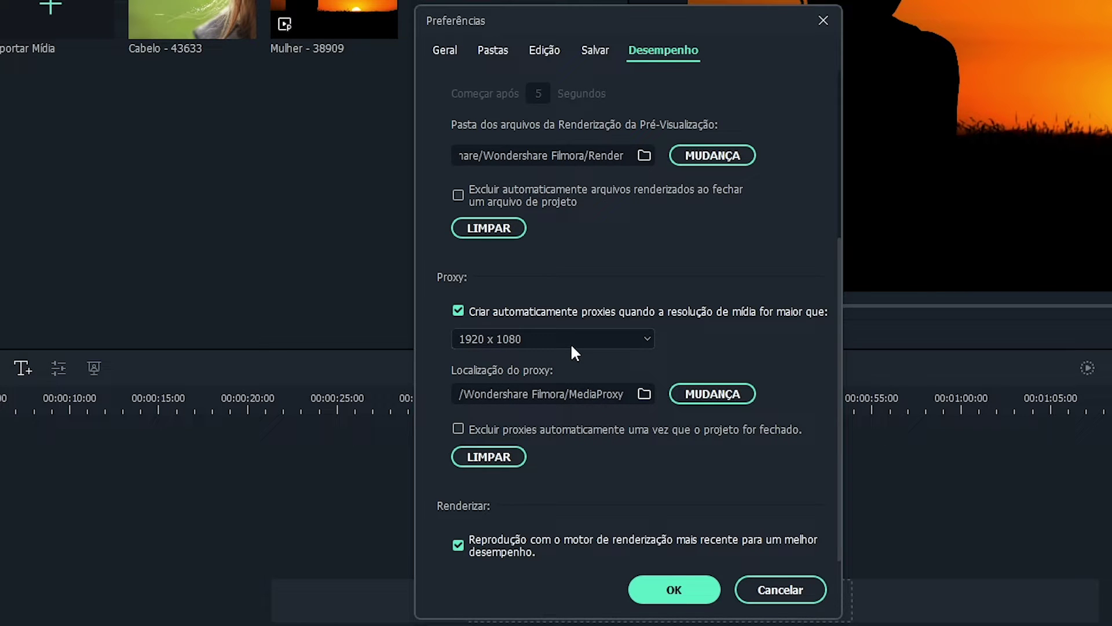
left_click(545, 429)
left_click(546, 430)
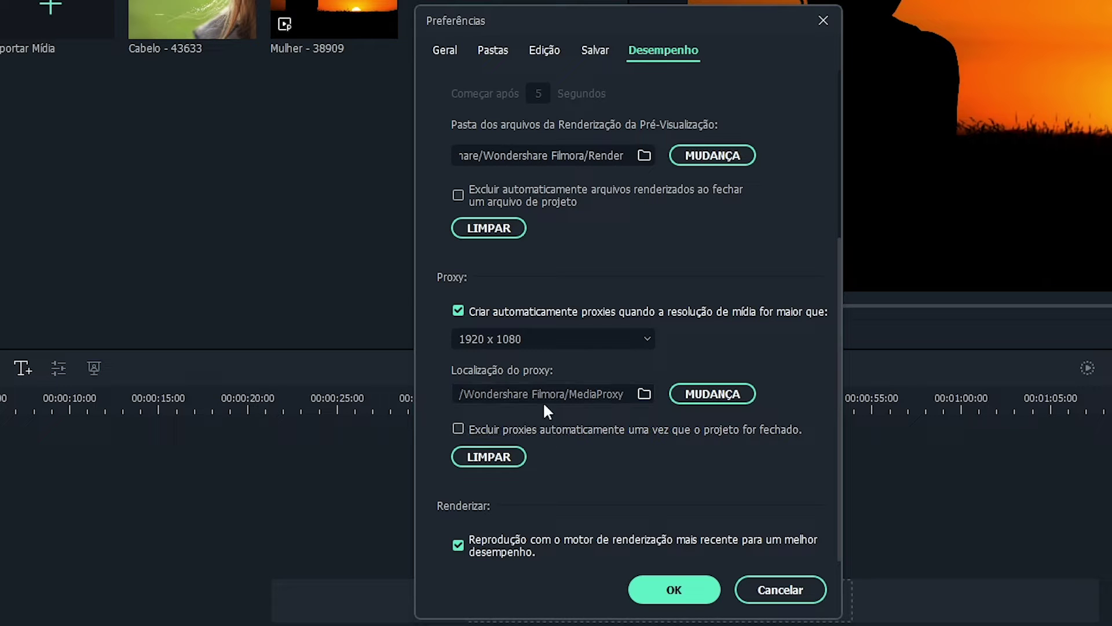
left_click(675, 591)
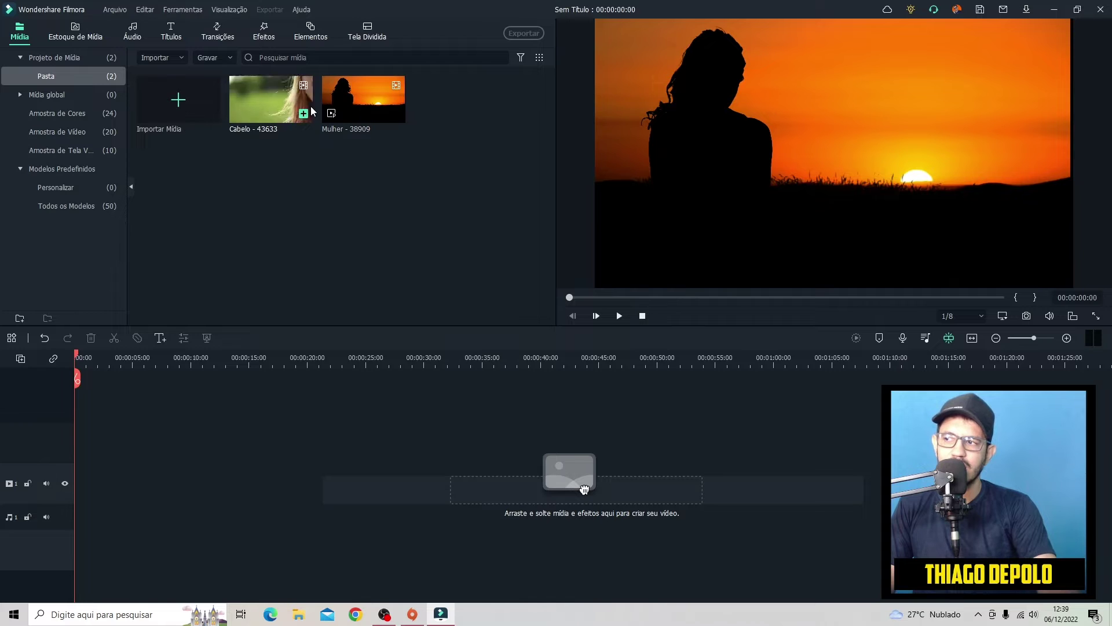
Preview the Cabelo - 43633 clip from the media library and create a proxy file for it
double_click(272, 100)
double_click(309, 170)
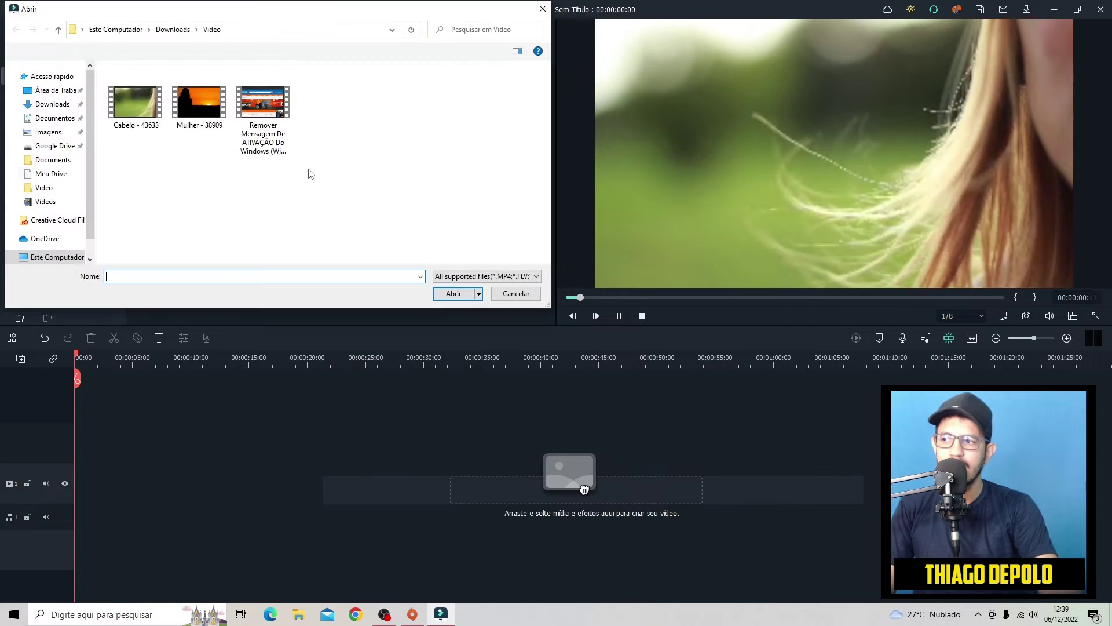
double_click(133, 103)
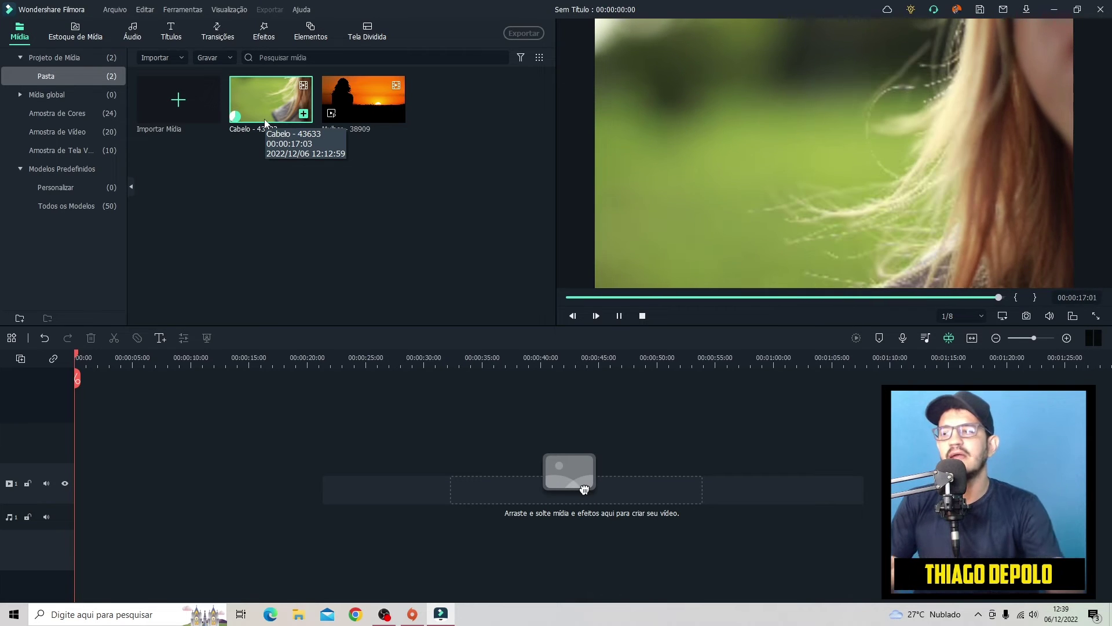
Place the Mulher - 38909 clip at the start of the video track and the Cabelo - 43633 clip directly after it
left_click_drag(353, 100, 77, 488)
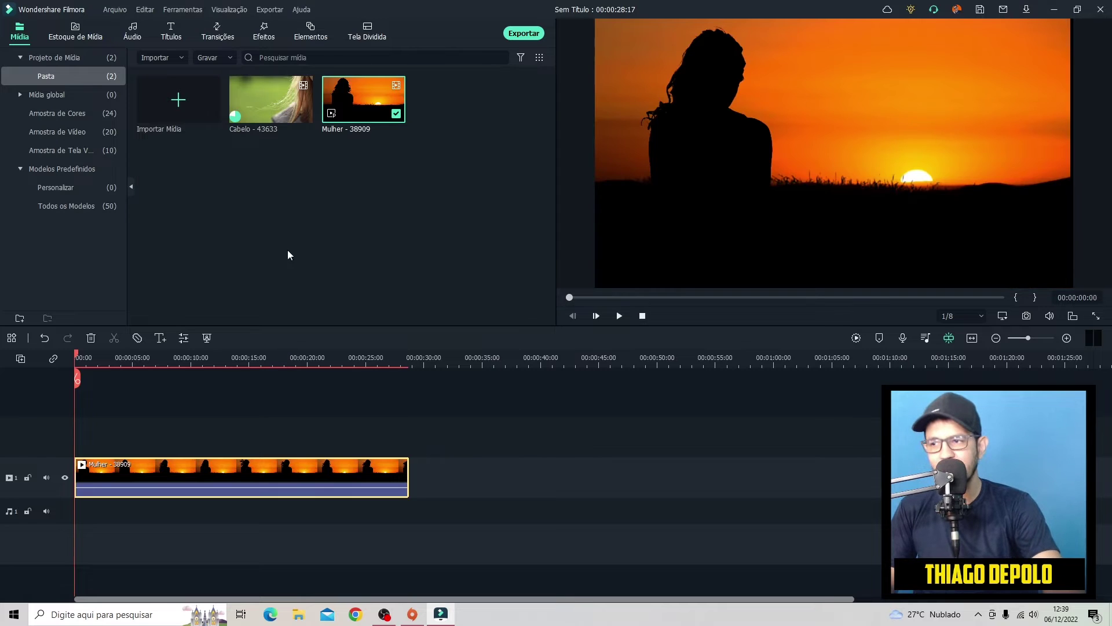
left_click_drag(275, 97, 416, 505)
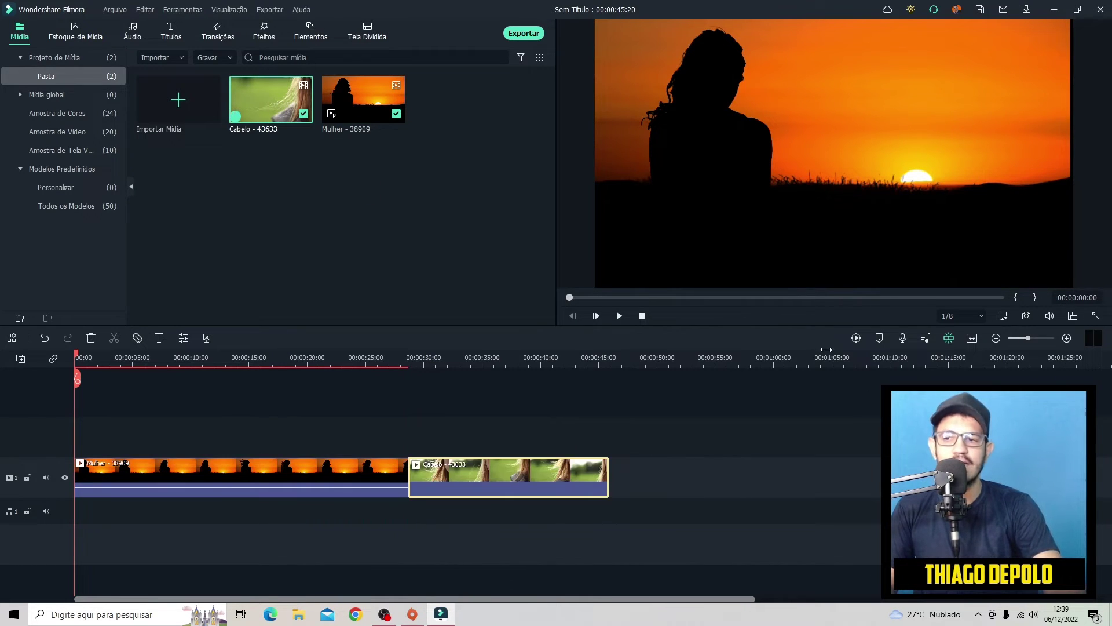
Play both clips on the timeline to check their smoothness, and look at the available playback quality options
left_click(619, 316)
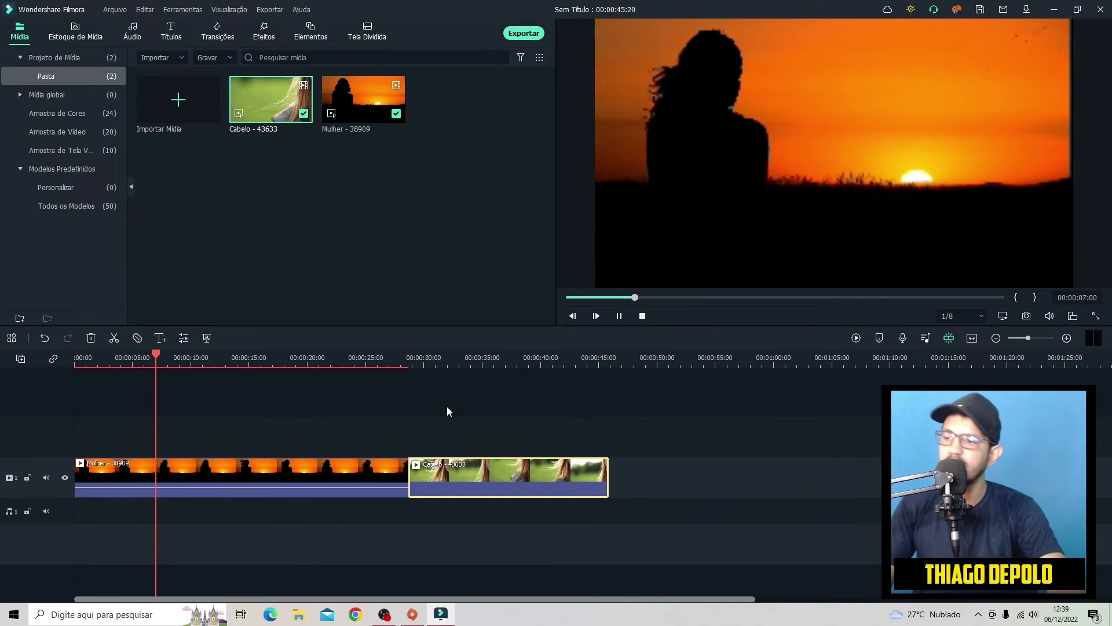
left_click(456, 364)
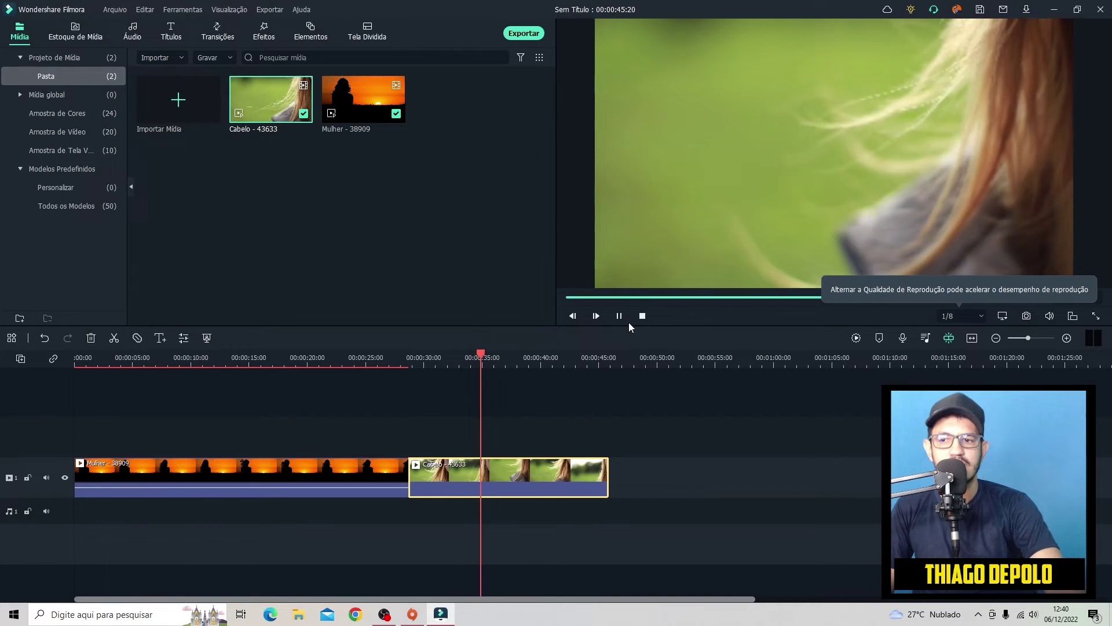
left_click(969, 318)
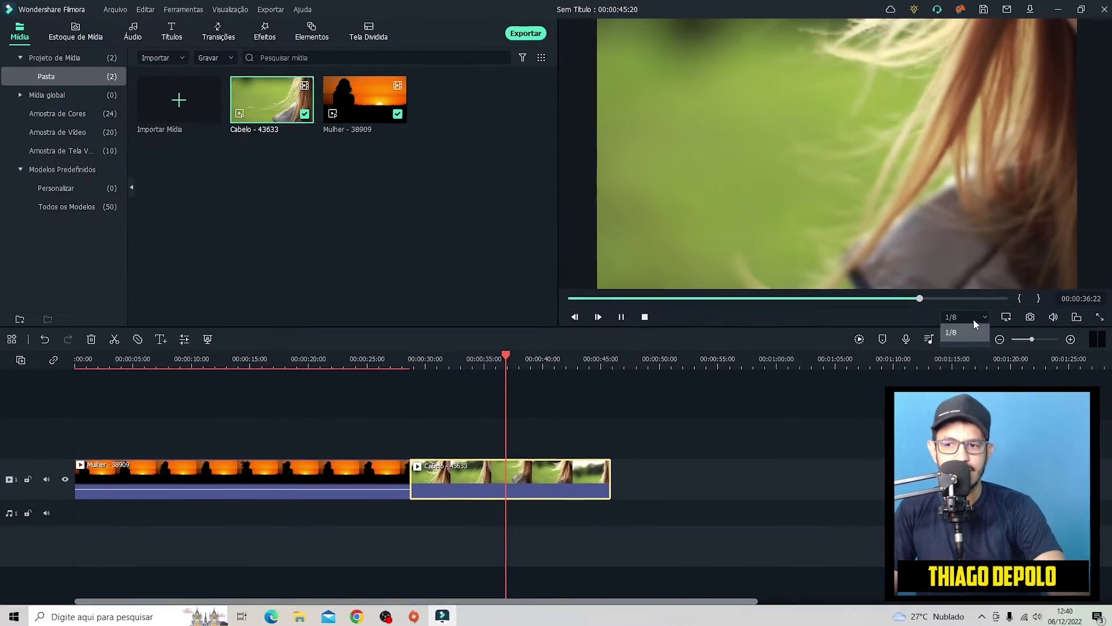
left_click(974, 319)
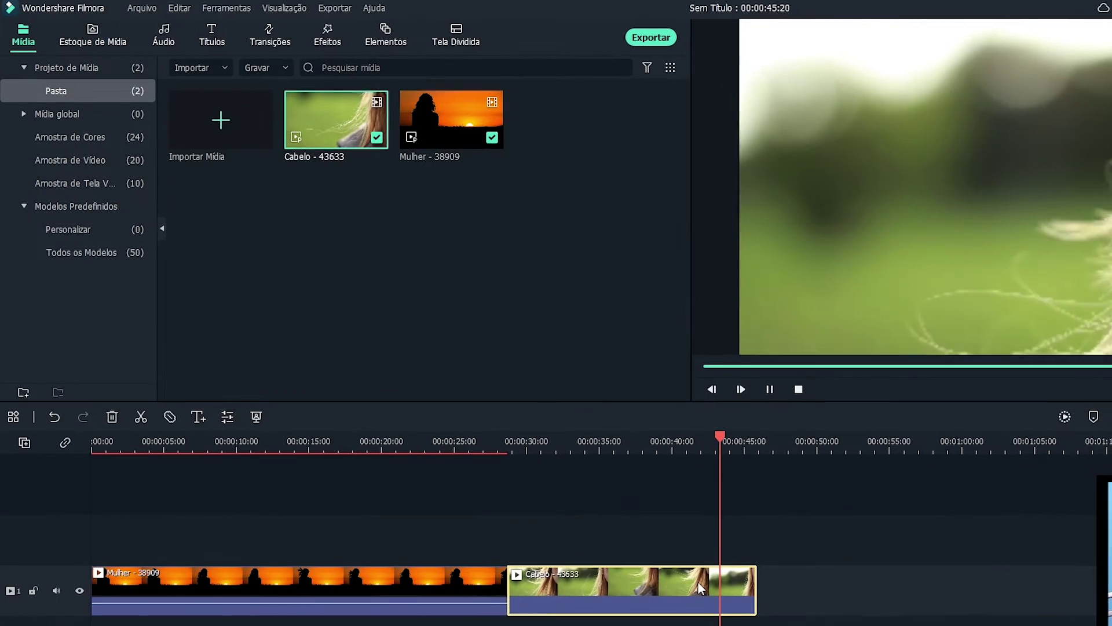
Run the GPU verification in the performance preferences and postpone the restart
left_click(142, 8)
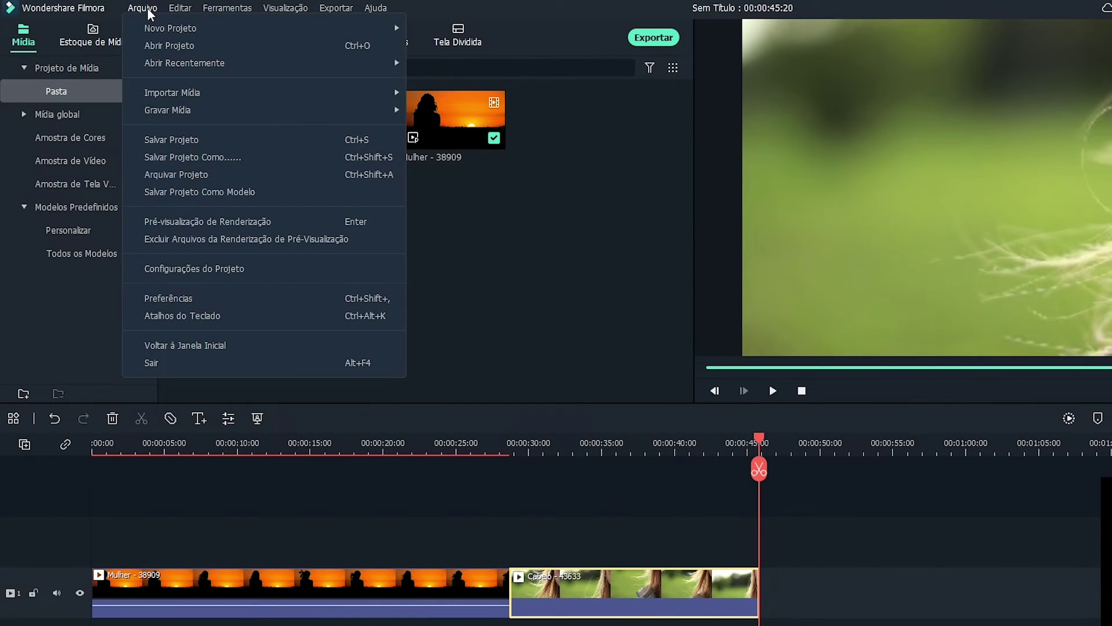
left_click(231, 296)
left_click(523, 52)
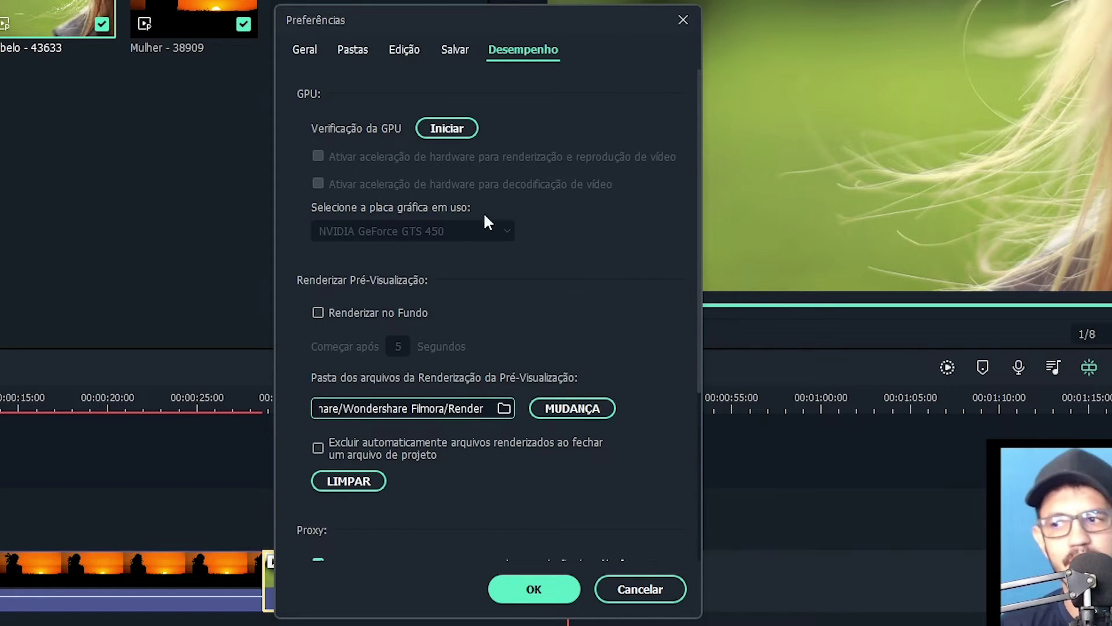
left_click(453, 131)
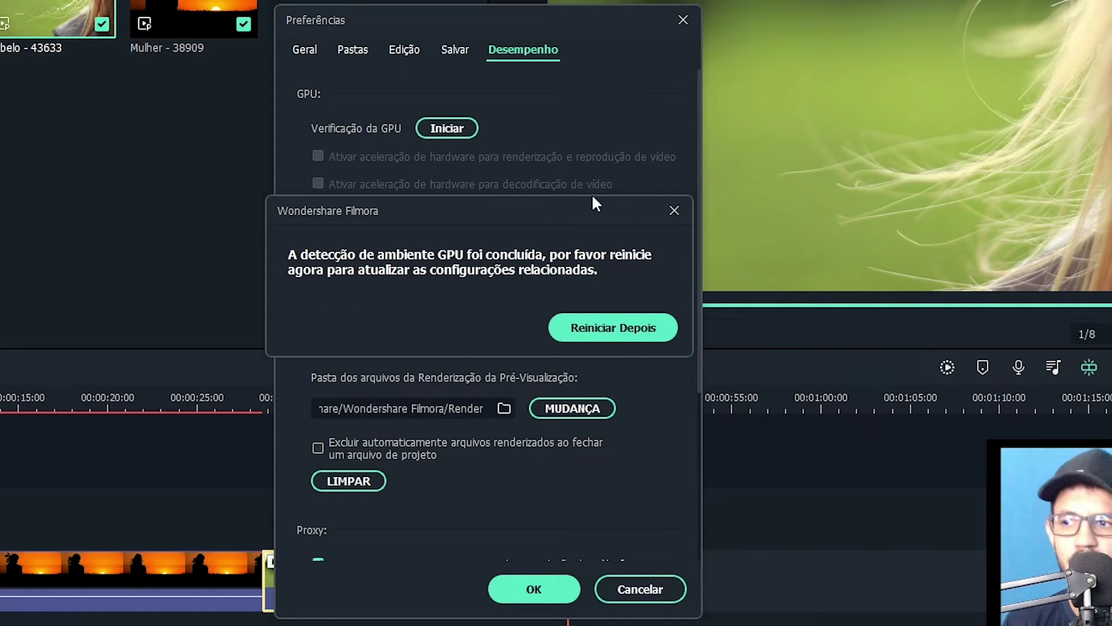
left_click(650, 329)
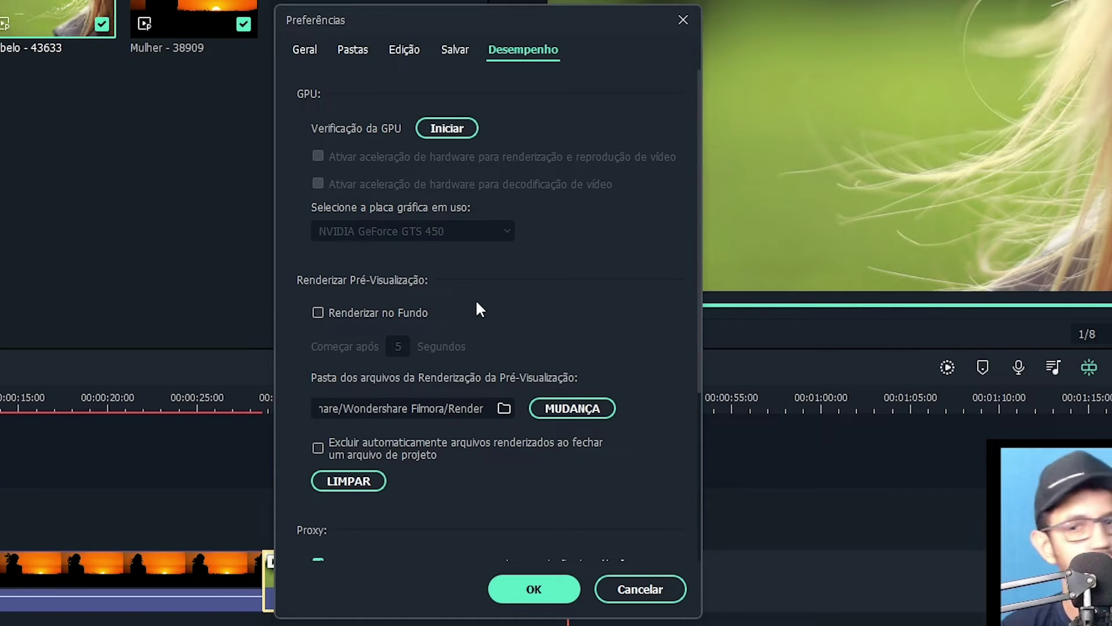
Enable background rendering of the preview, apply the preferences, and play the timeline from the start
left_click(349, 313)
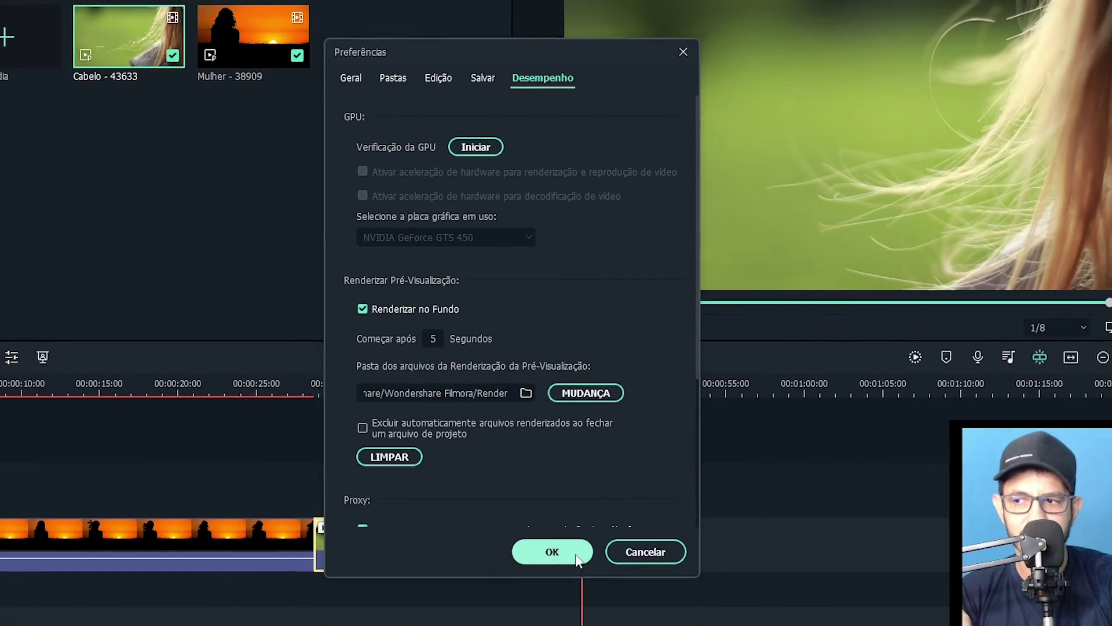
left_click(575, 540)
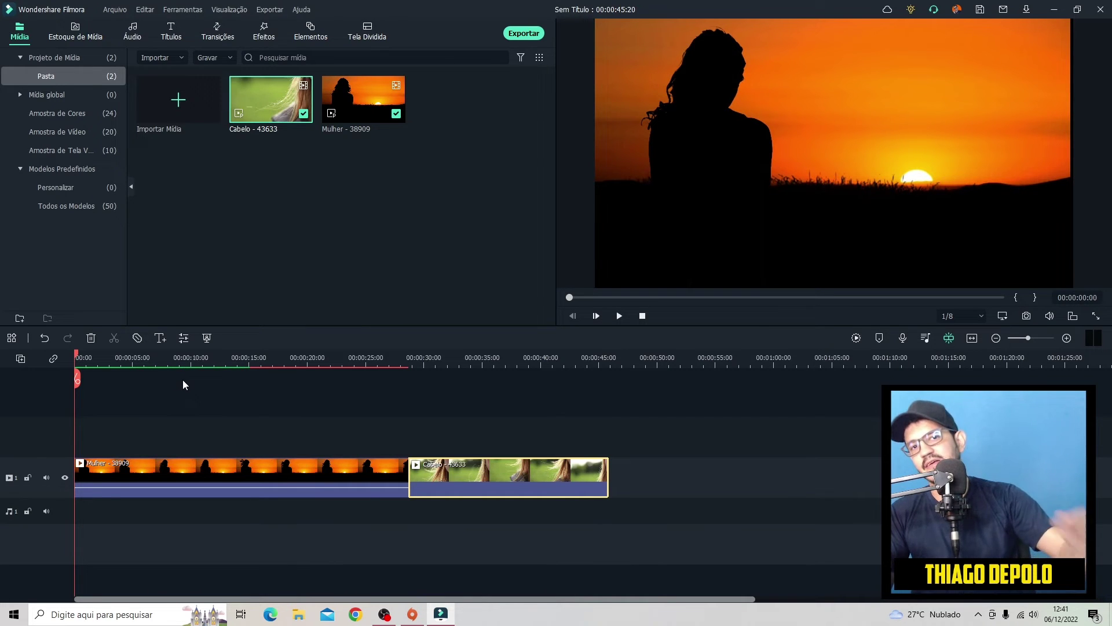
left_click(619, 316)
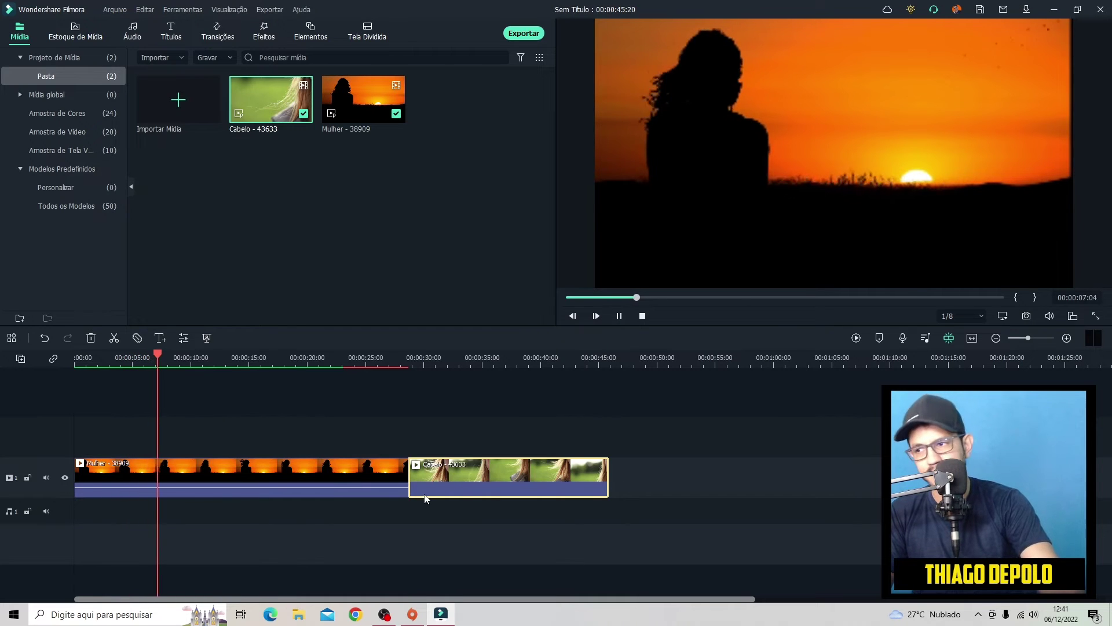
right_click(277, 103)
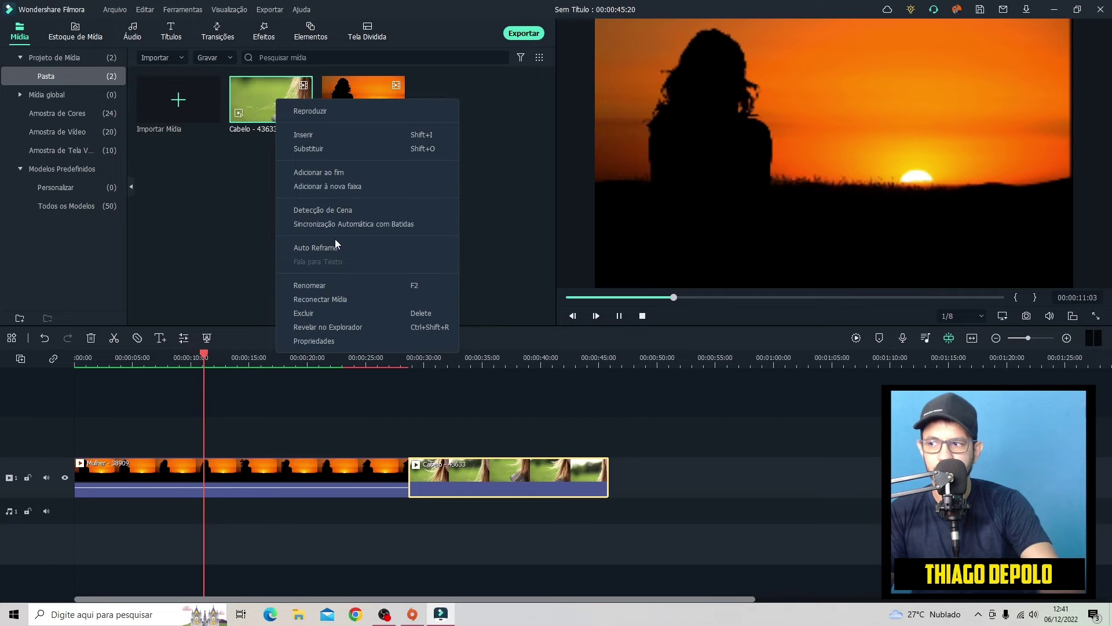
left_click(208, 210)
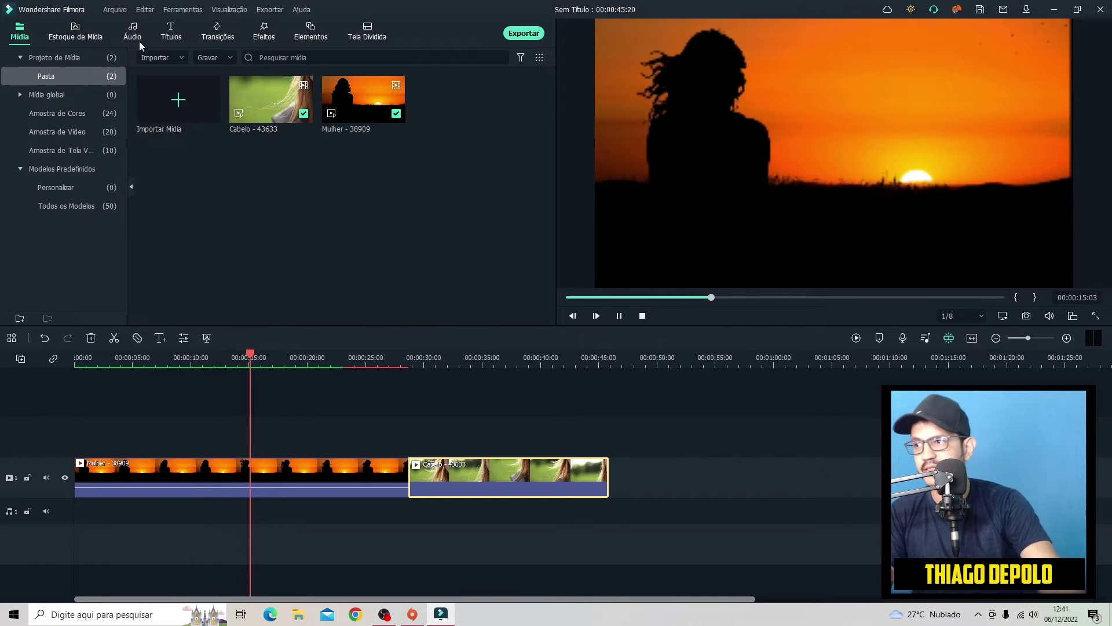
Review the performance preferences again and close them
left_click(145, 10)
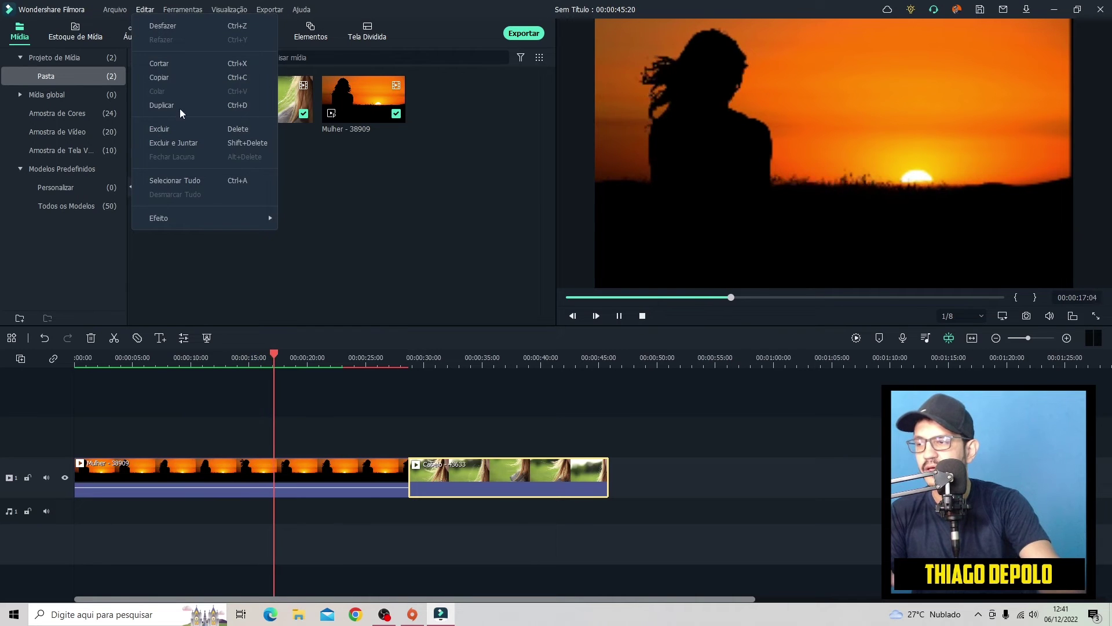
mouse_move(115, 10)
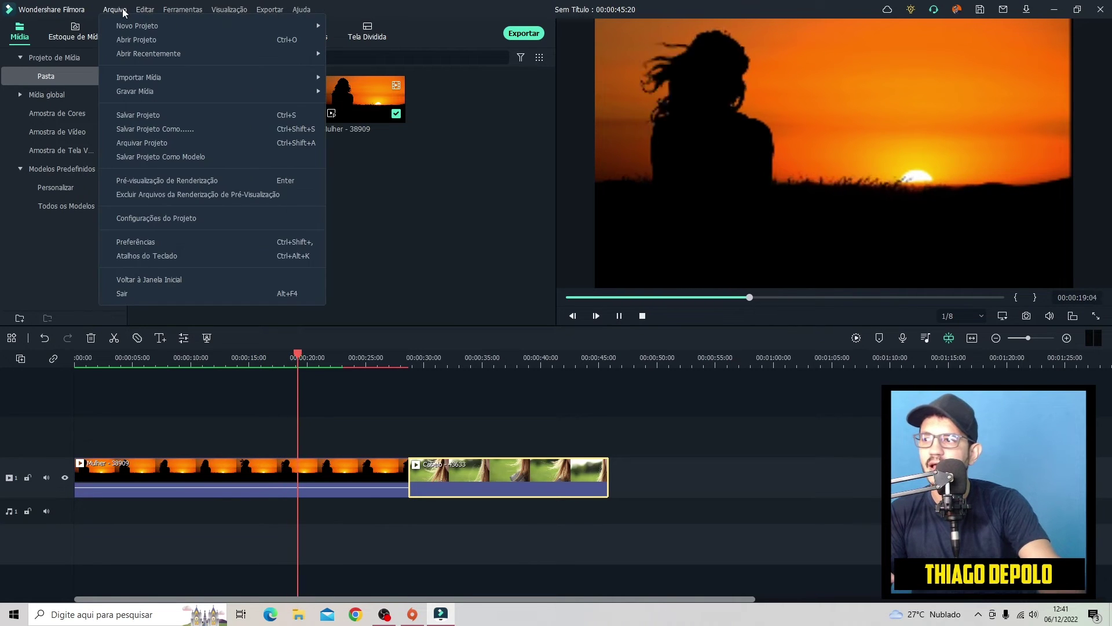
left_click(164, 242)
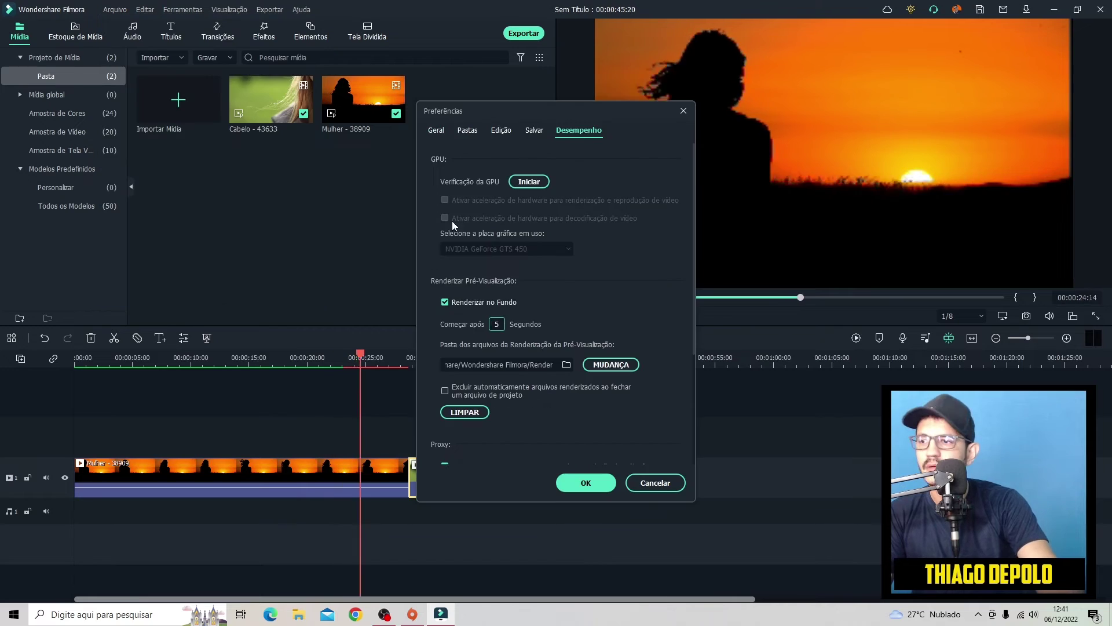
left_click(584, 473)
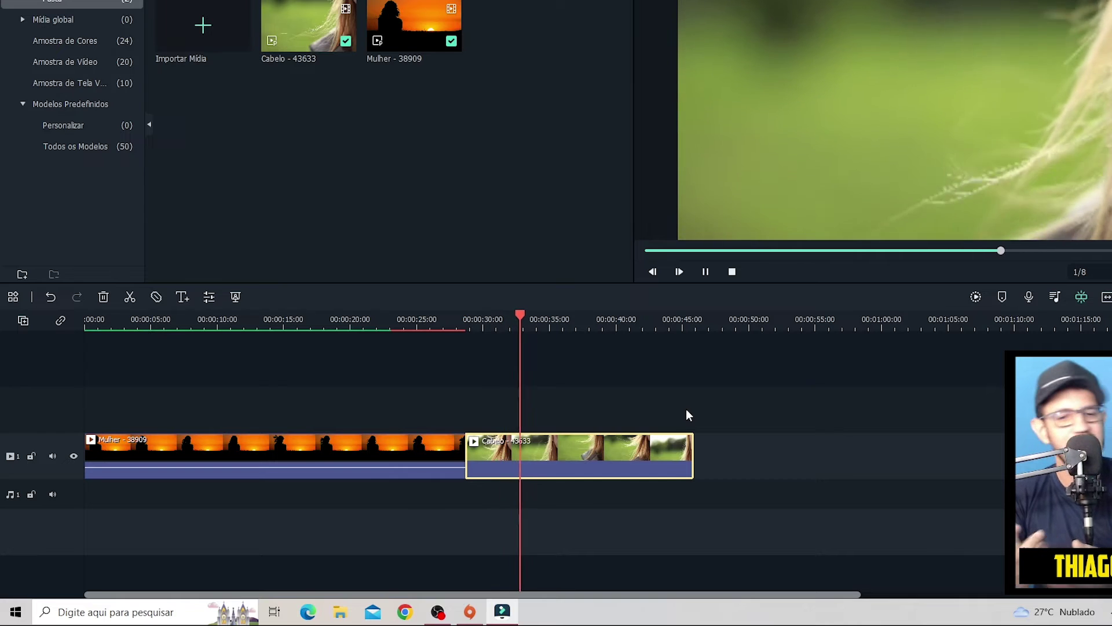
Search Windows for "aparenc" and open the settings for adjusting the appearance and performance of Windows
left_click(50, 614)
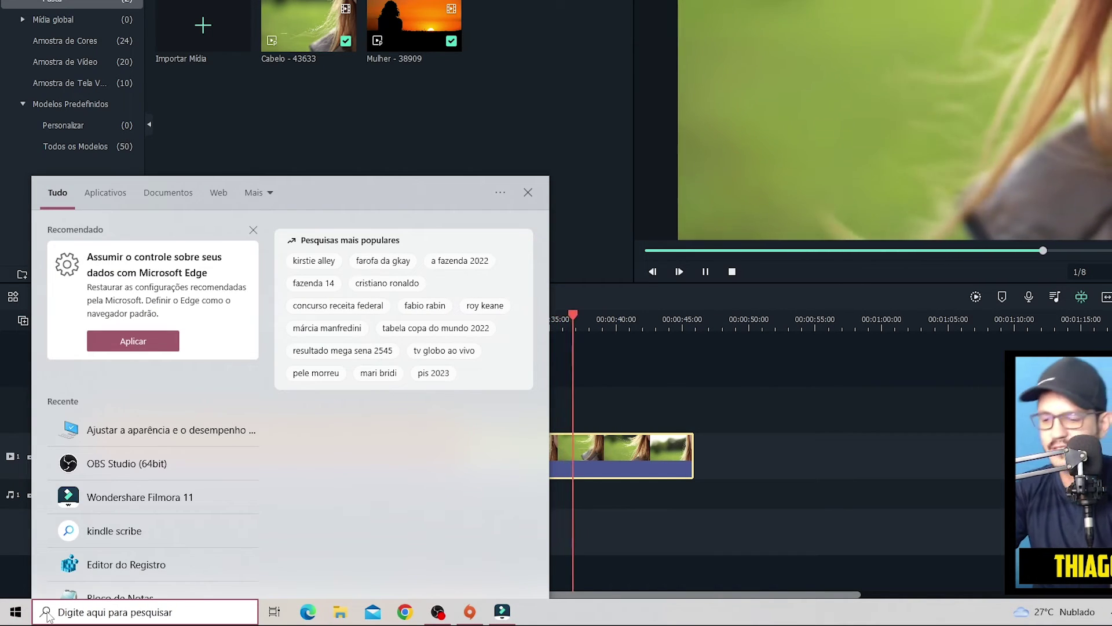
type("a")
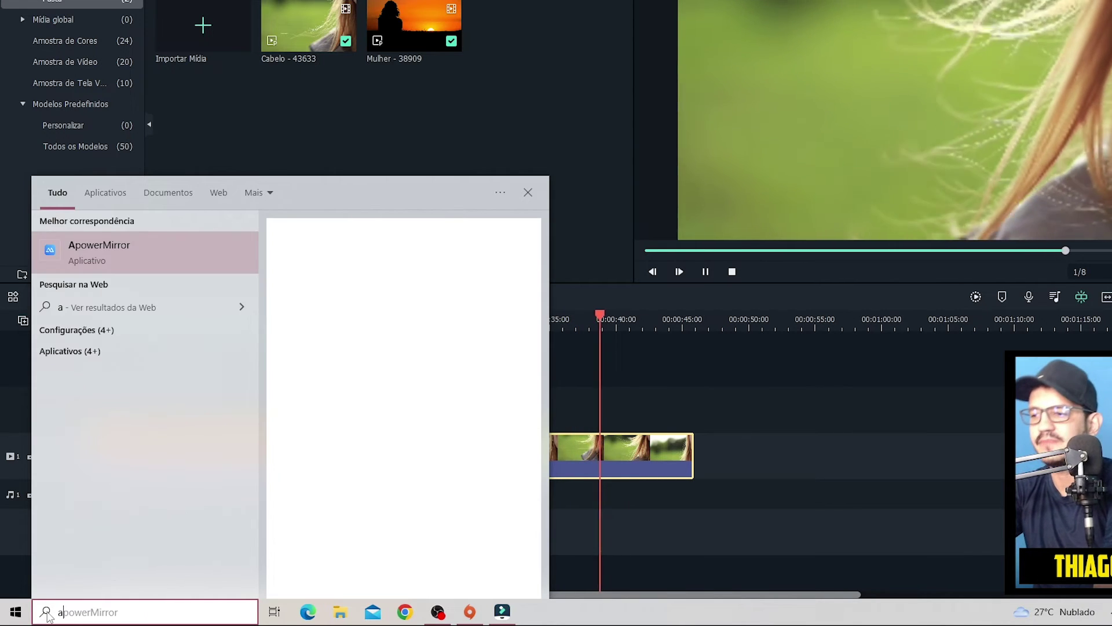
type("parenc")
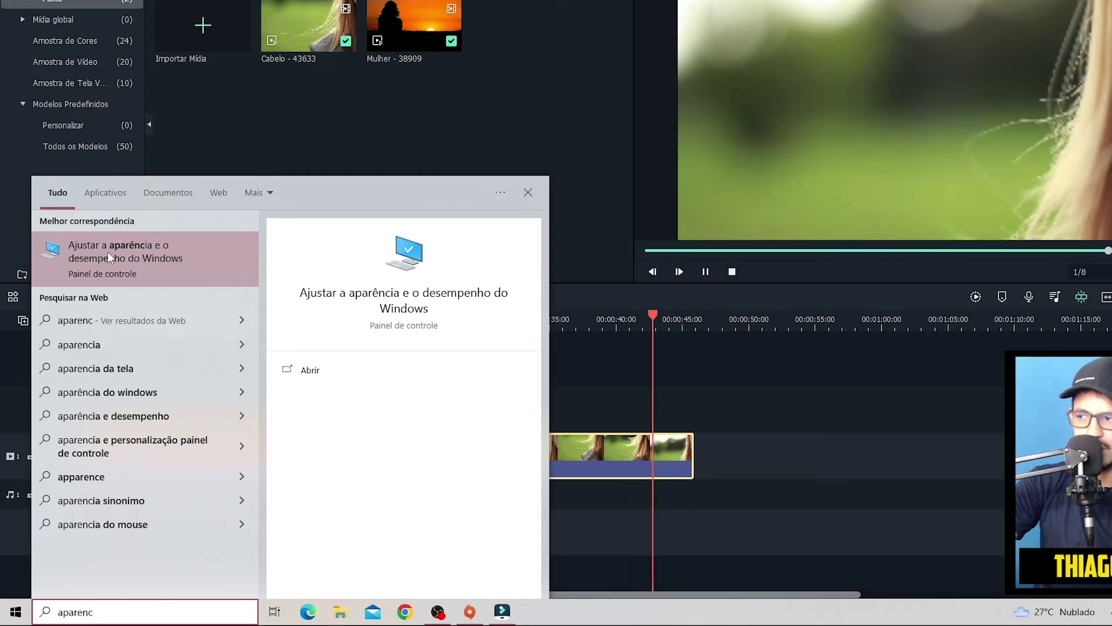
left_click(113, 266)
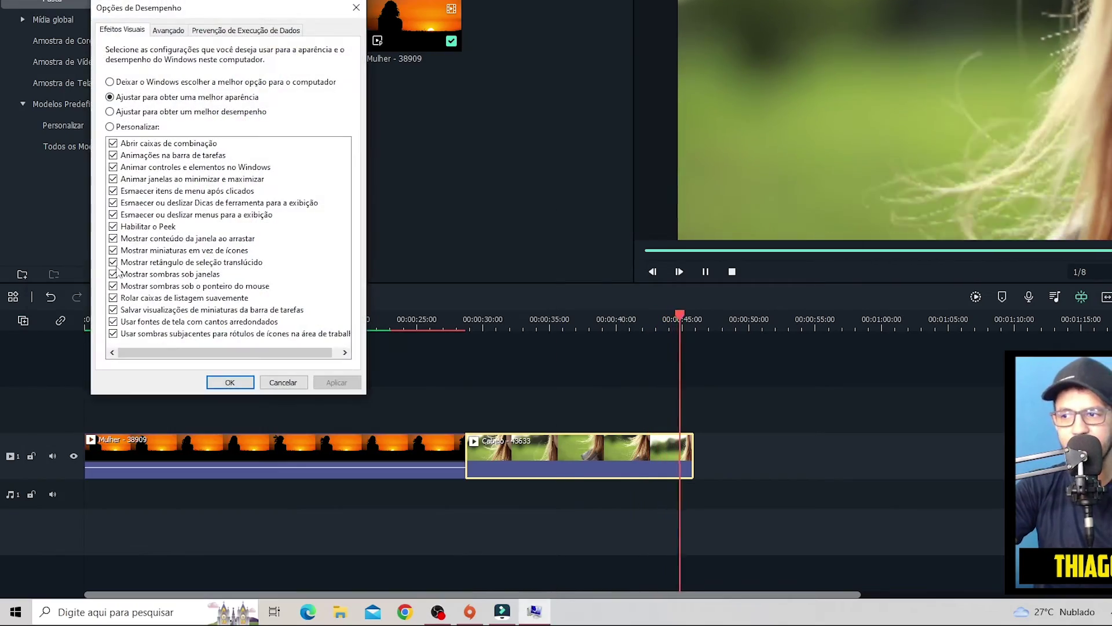
Set the Windows visual effects to "Ajustar para obter um melhor desempenho" and confirm the performance options
left_click_drag(219, 22, 754, 61)
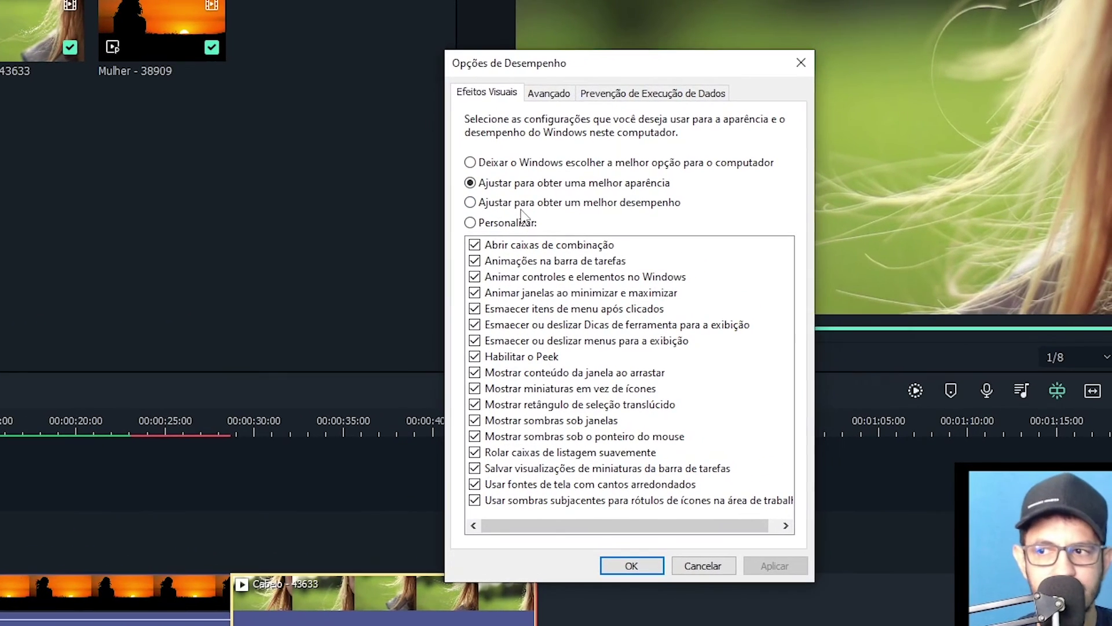
left_click(471, 203)
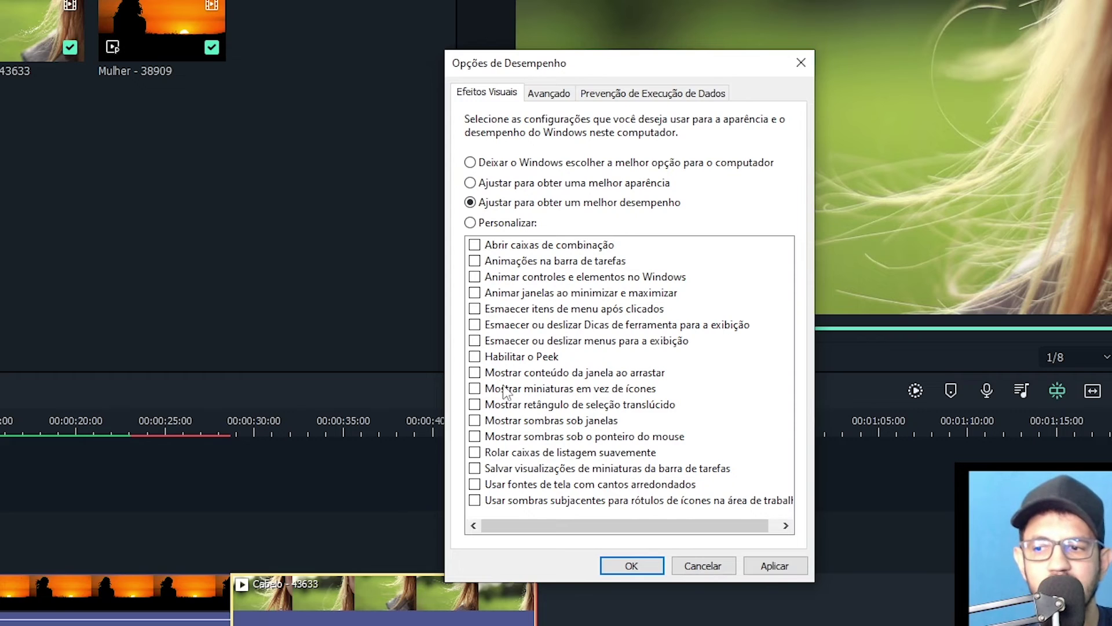
left_click(627, 555)
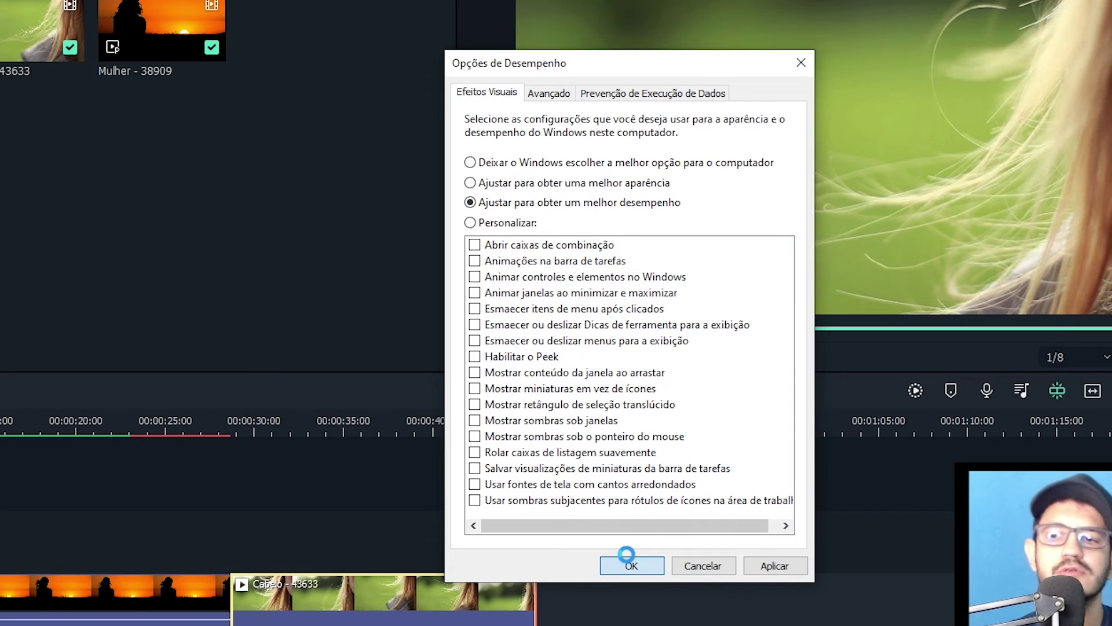